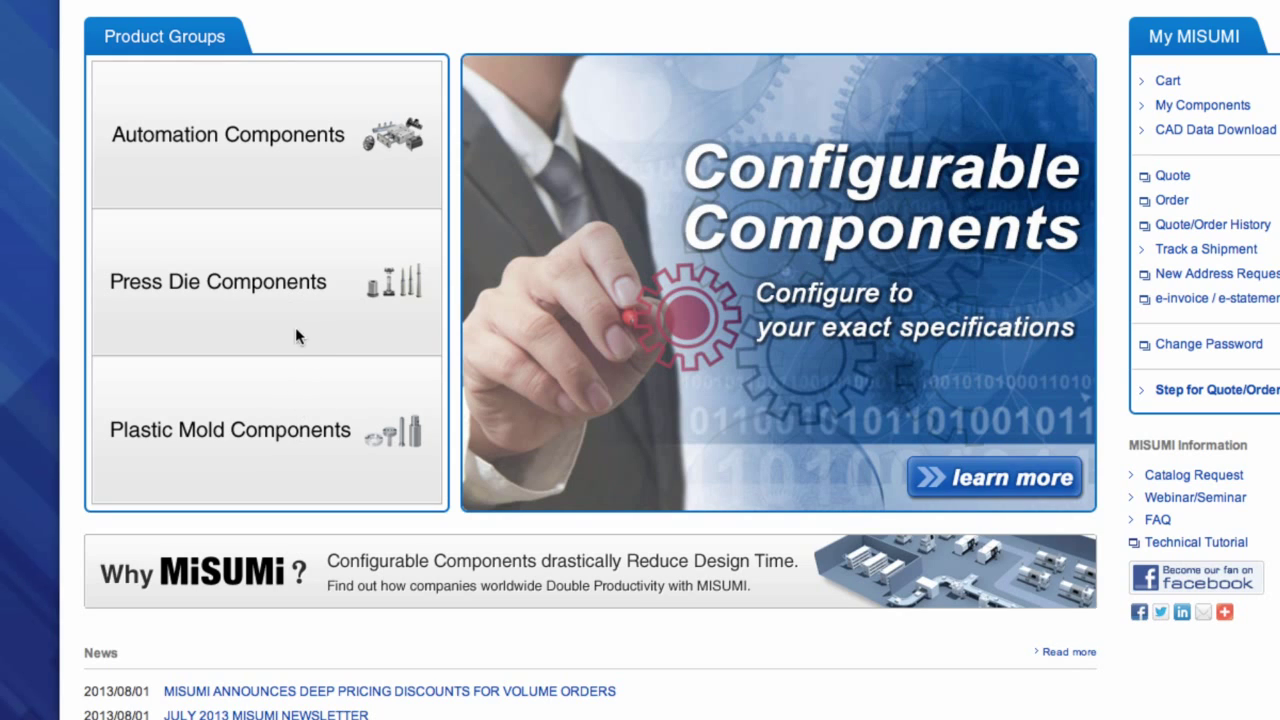
Go to Automation Components, then open the Linear Shafts category under Linear Motion.
click(295, 143)
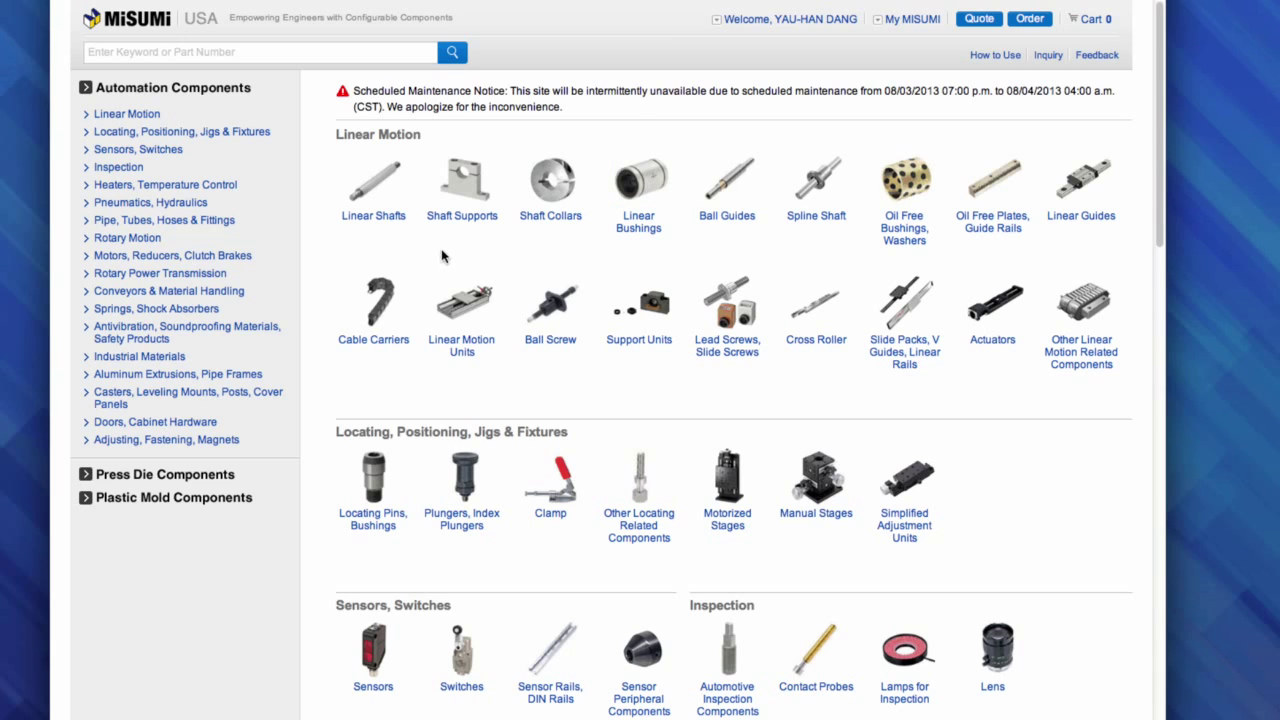
click(370, 187)
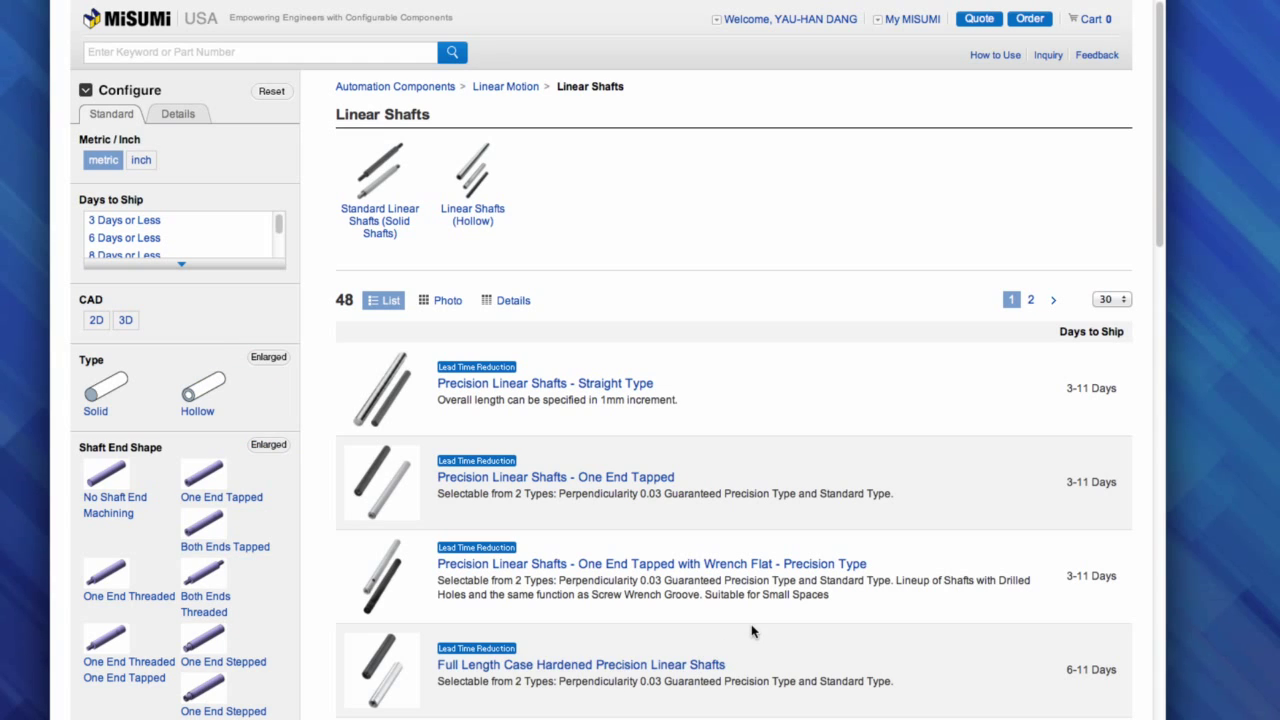
Switch the shaft listing to Photo view, then to the Details specification table.
scroll(752, 630, down, 4)
scroll(752, 630, up, 4)
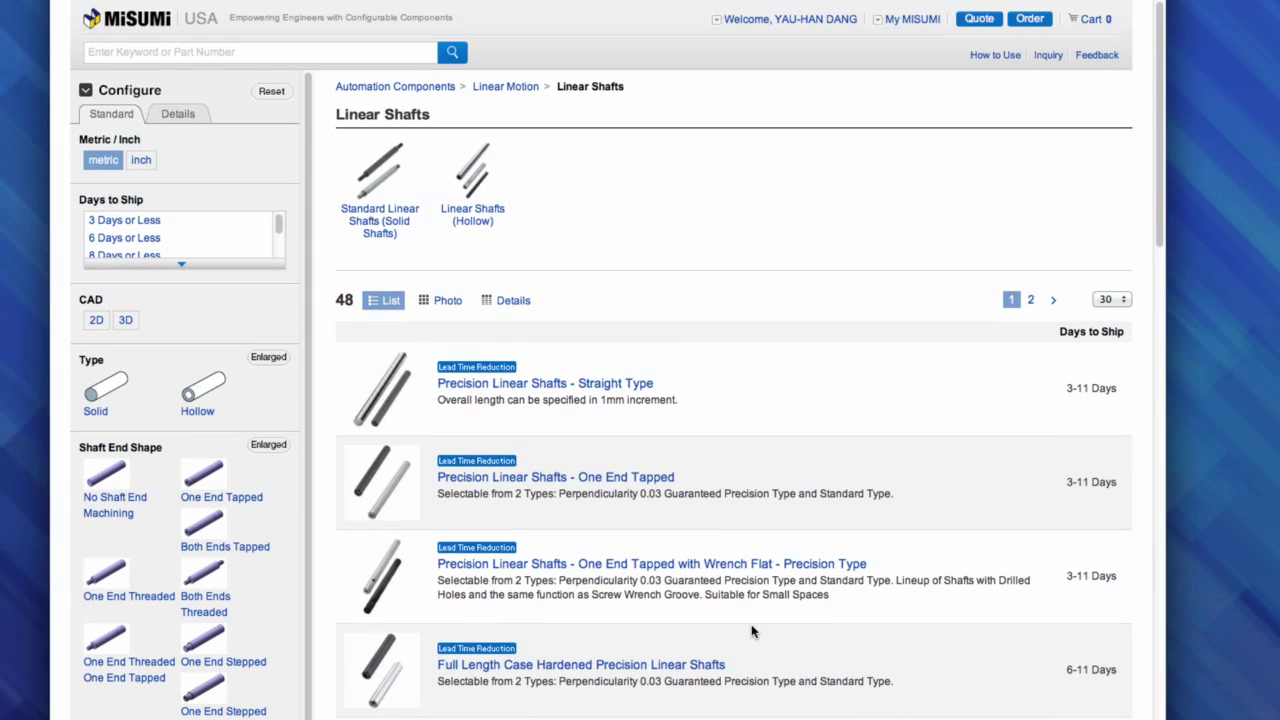
click(448, 301)
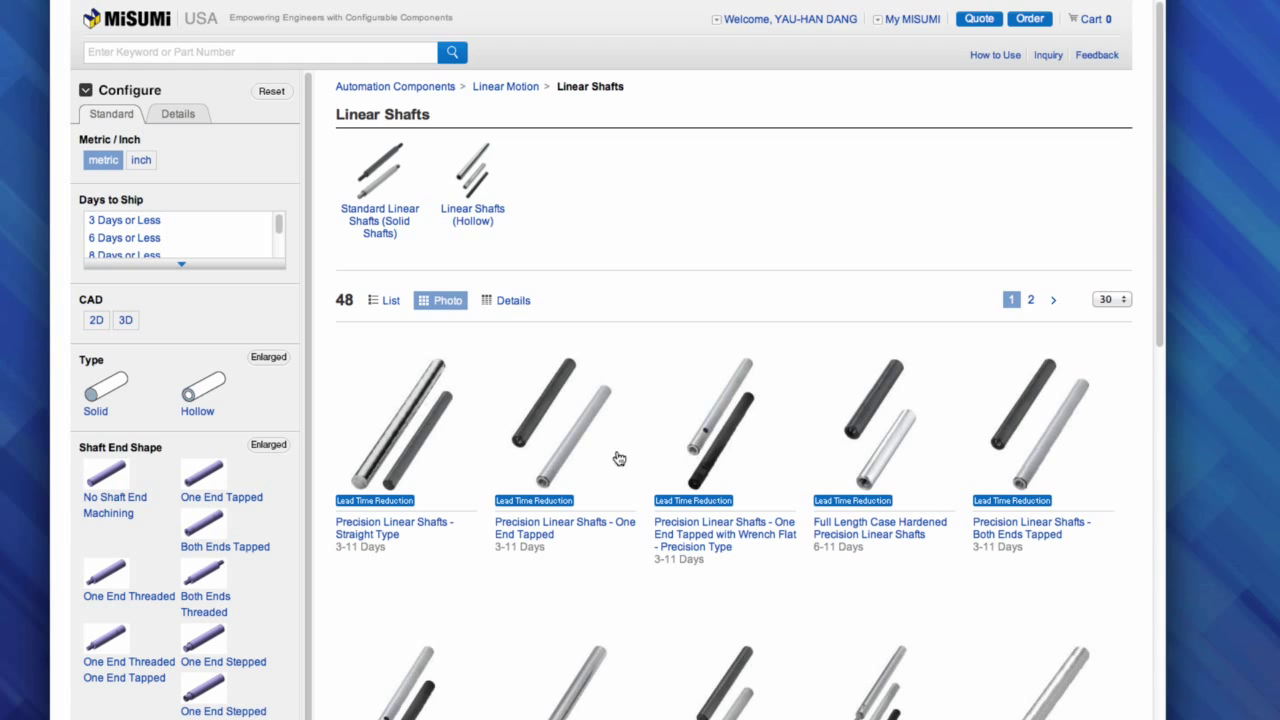
click(513, 303)
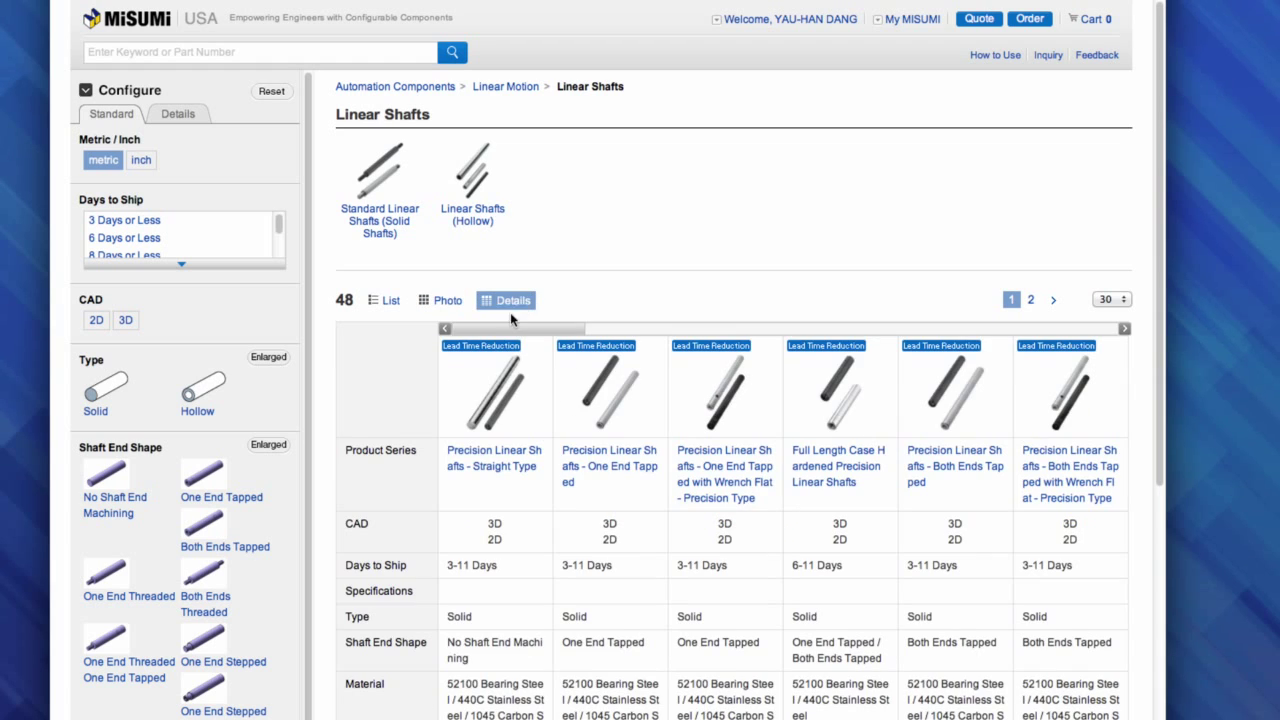
Return to List view and filter by the One End Stepped and Tapped shaft end shape.
scroll(704, 660, down, 3)
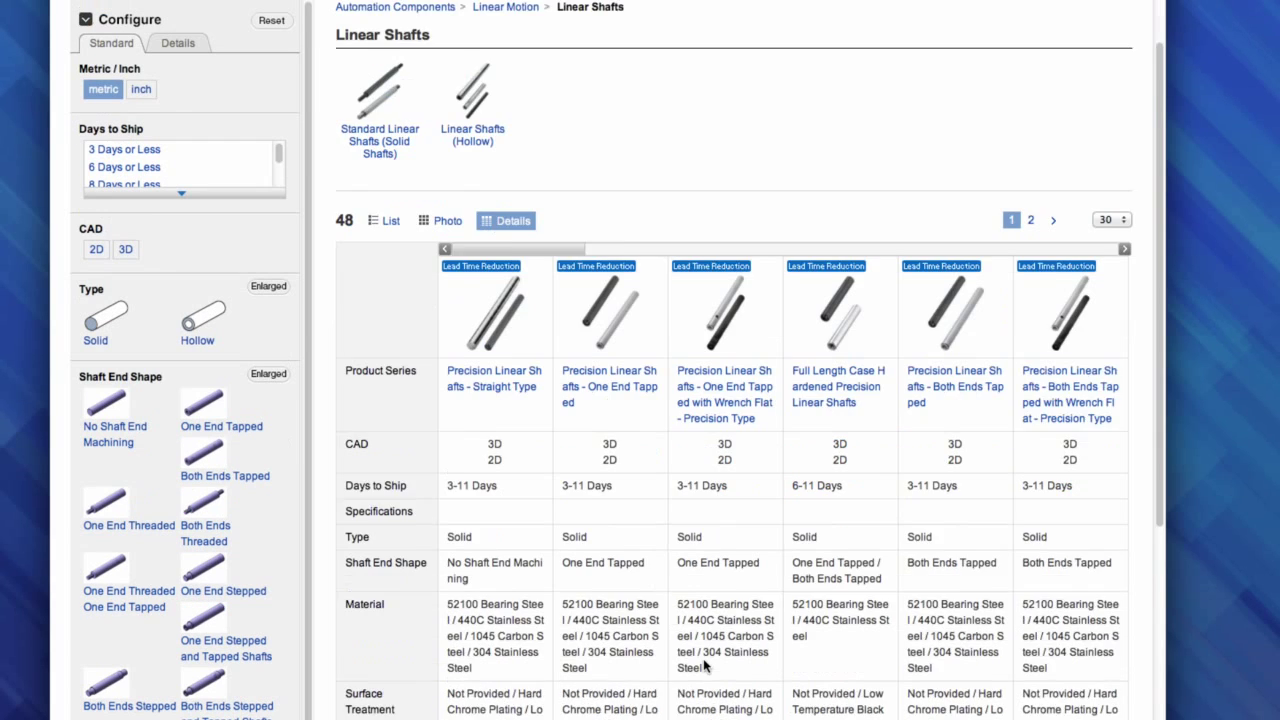
scroll(704, 660, up, 3)
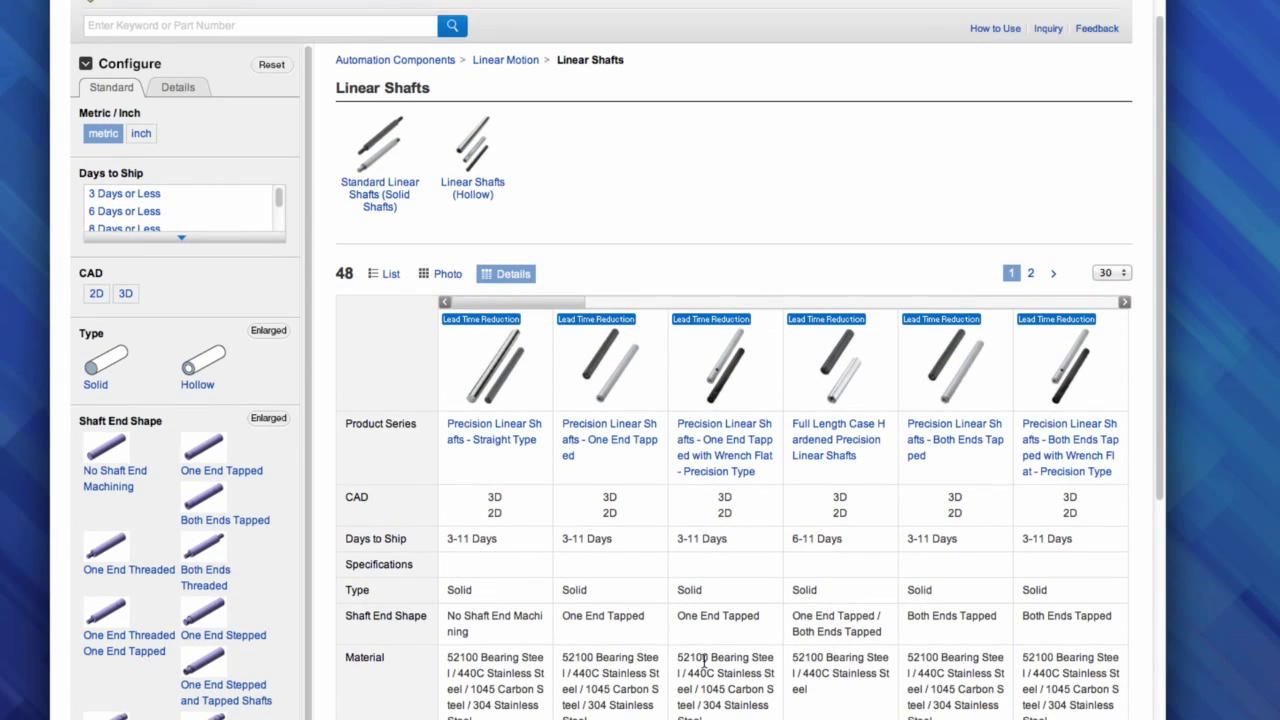
scroll(704, 660, up, 1)
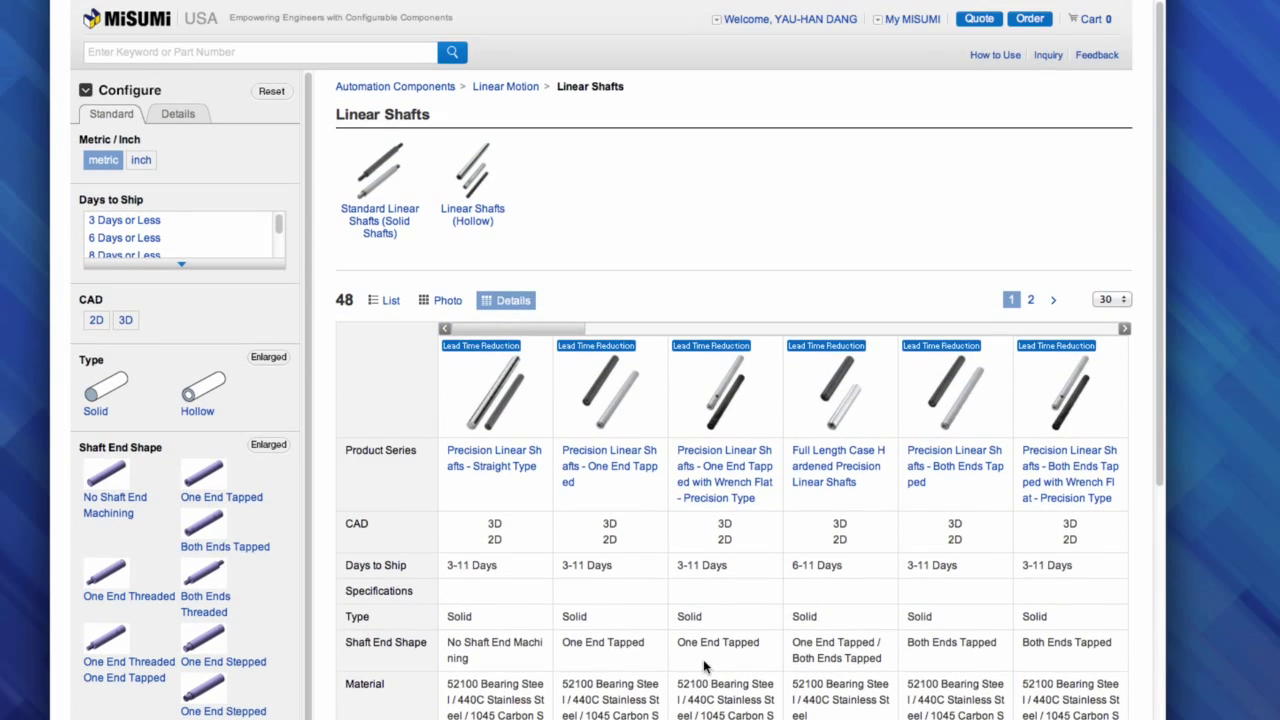
click(392, 305)
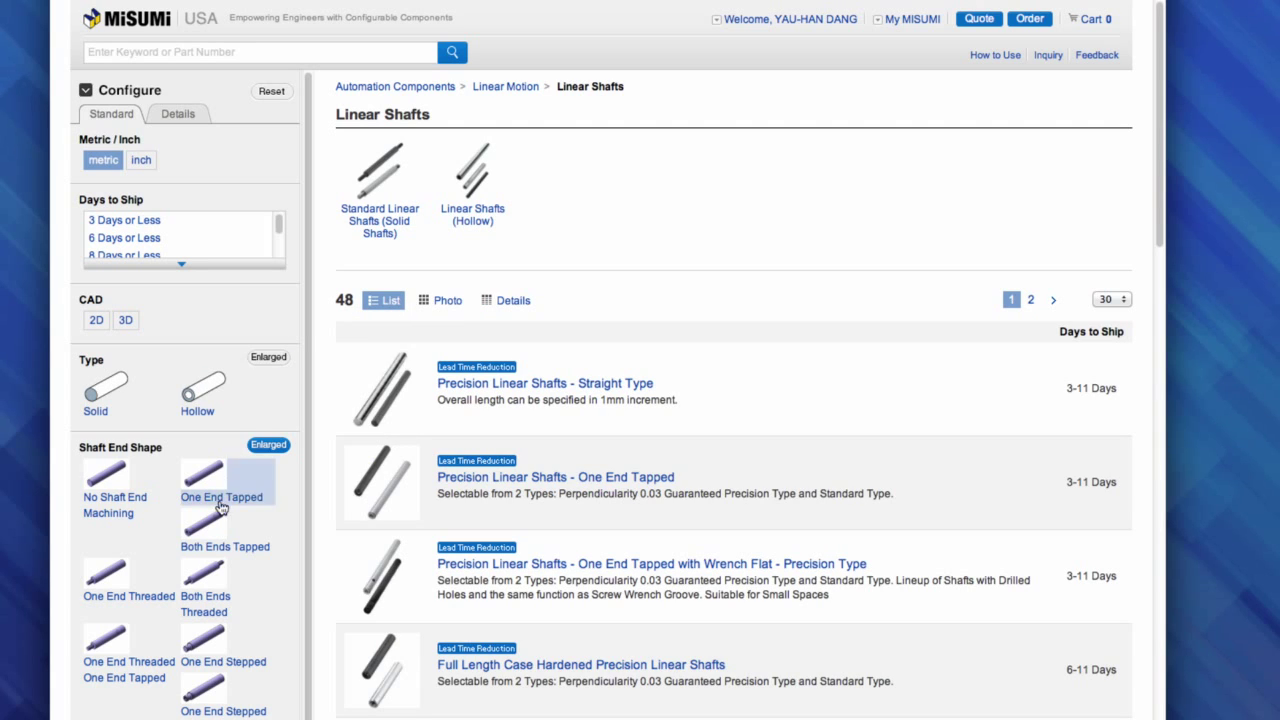
click(211, 703)
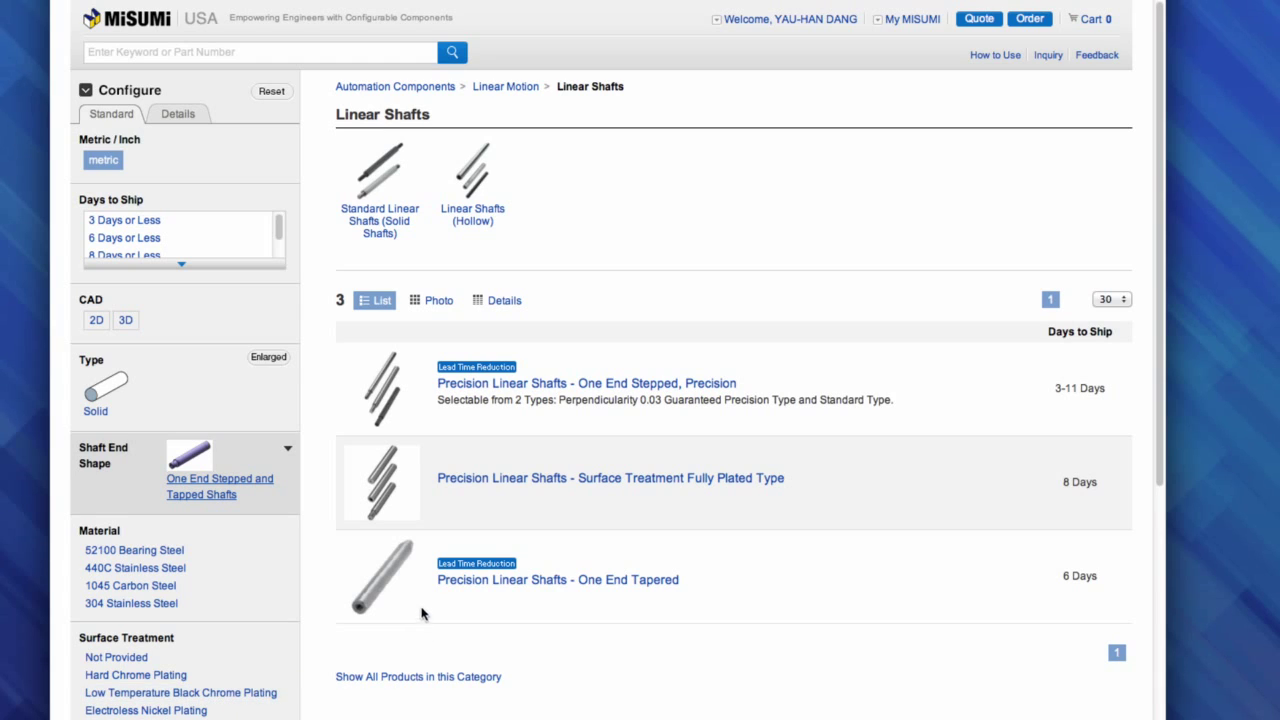
Open the 'Precision Linear Shafts - One End Stepped, Precision' product from the results.
click(462, 390)
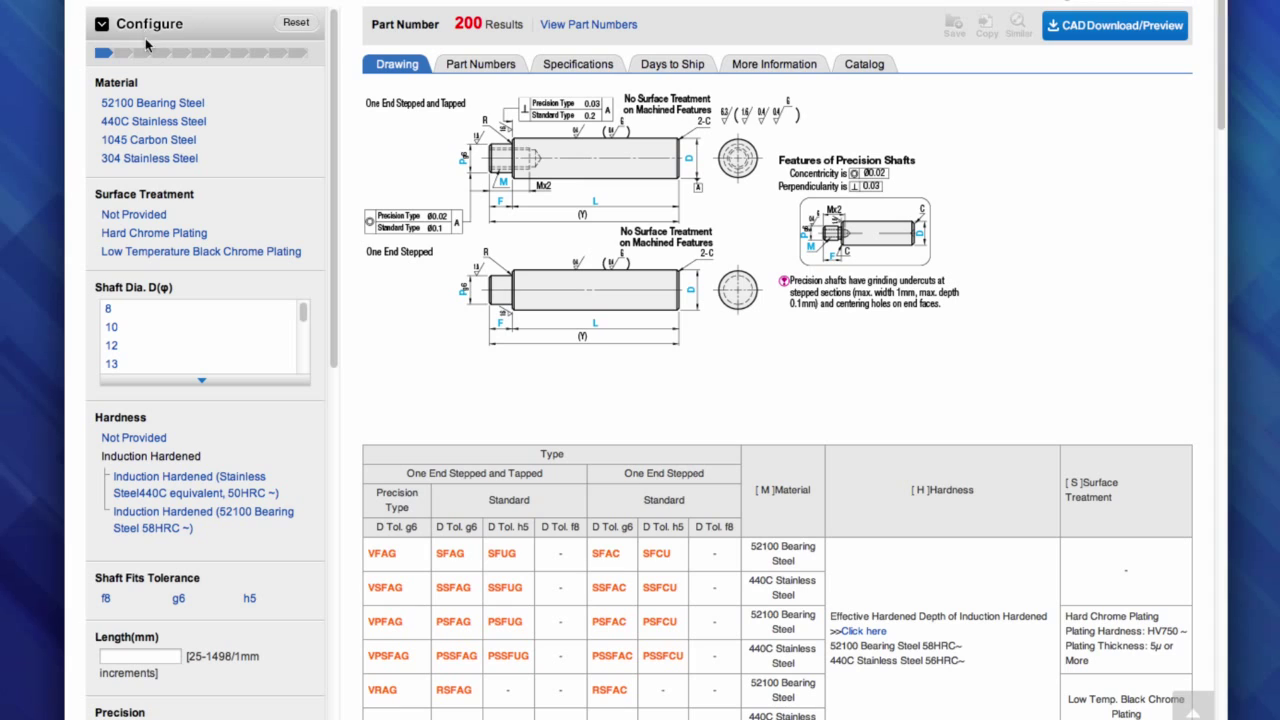
Choose 52100 Bearing Steel, no surface treatment, diameter 12, induction hardening and g6 tolerance.
click(145, 106)
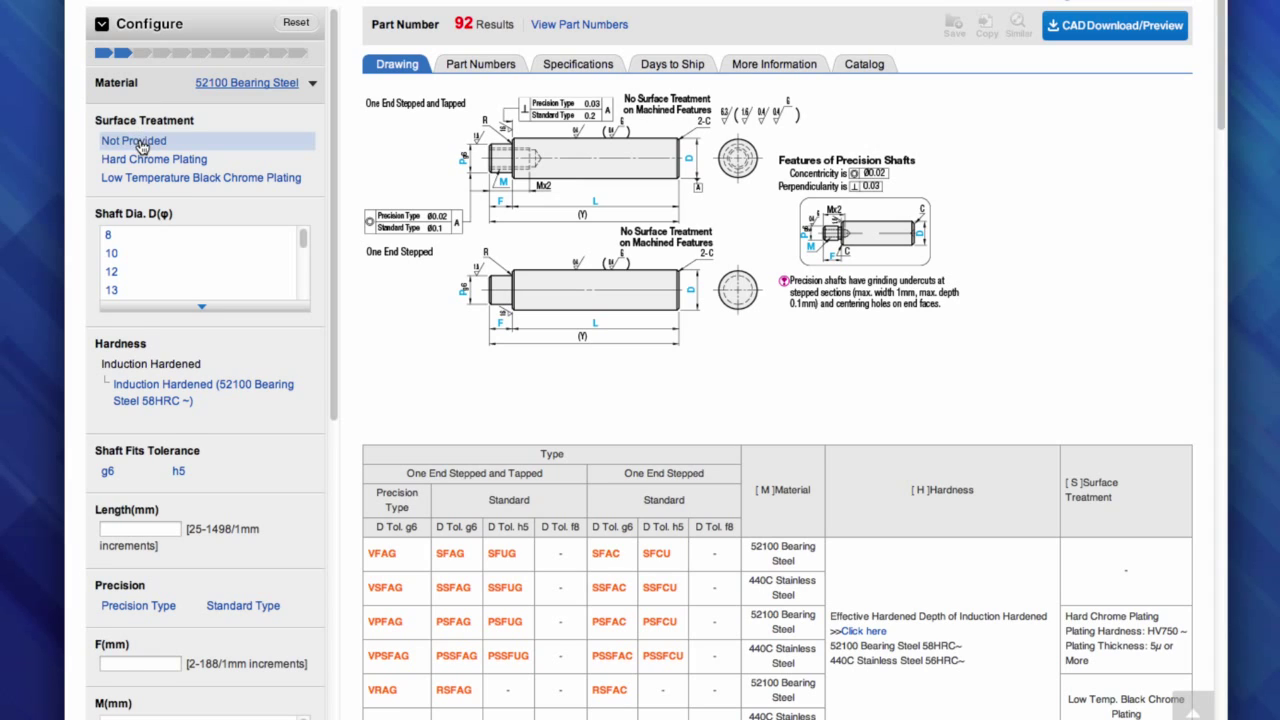
click(143, 143)
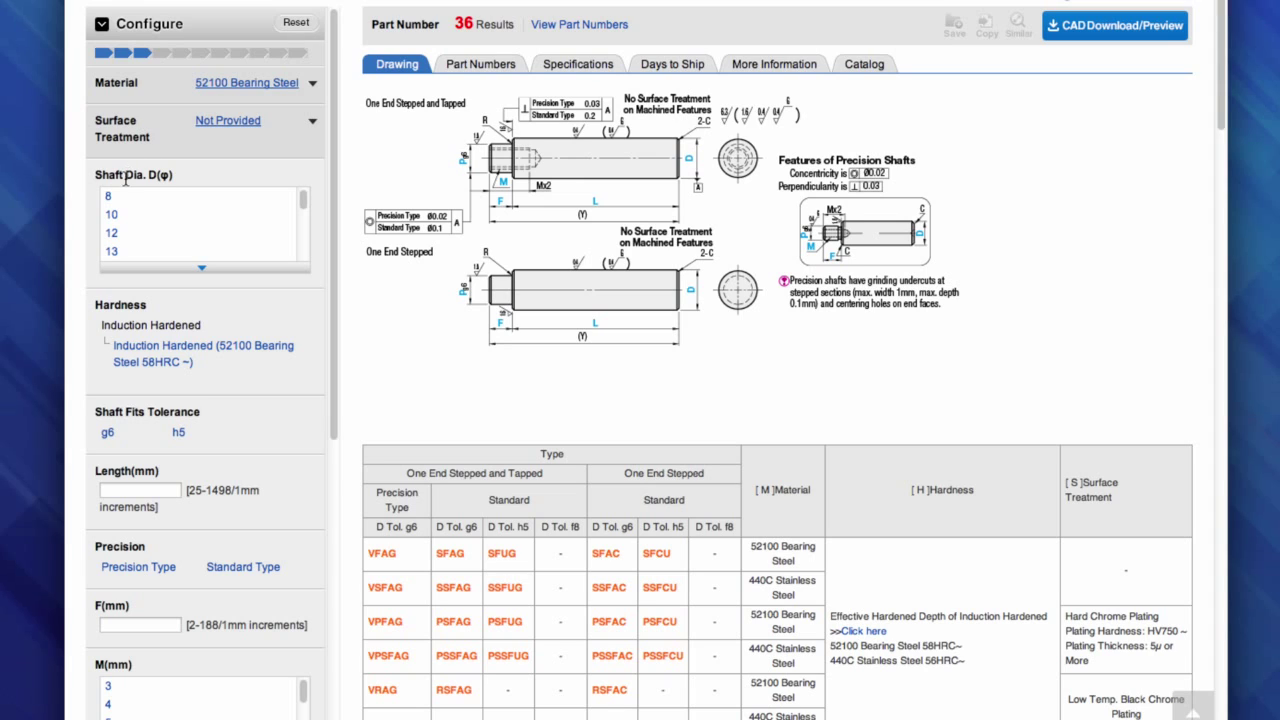
click(118, 232)
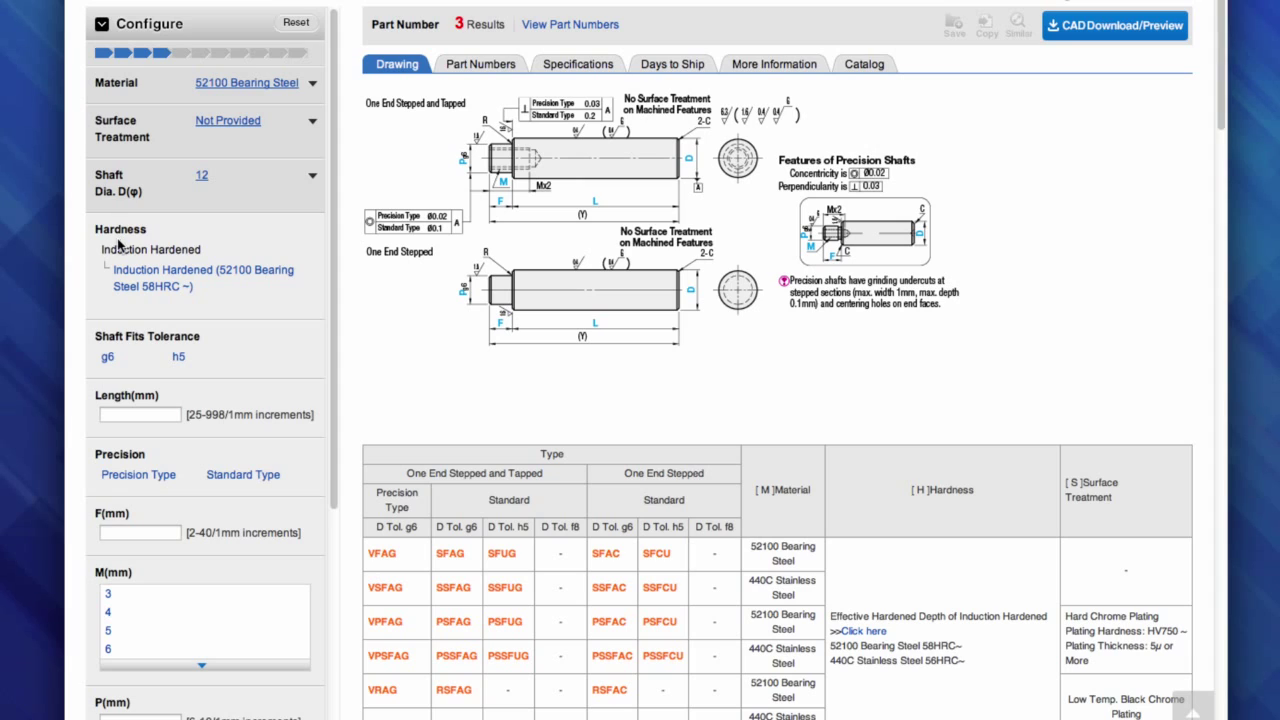
click(165, 286)
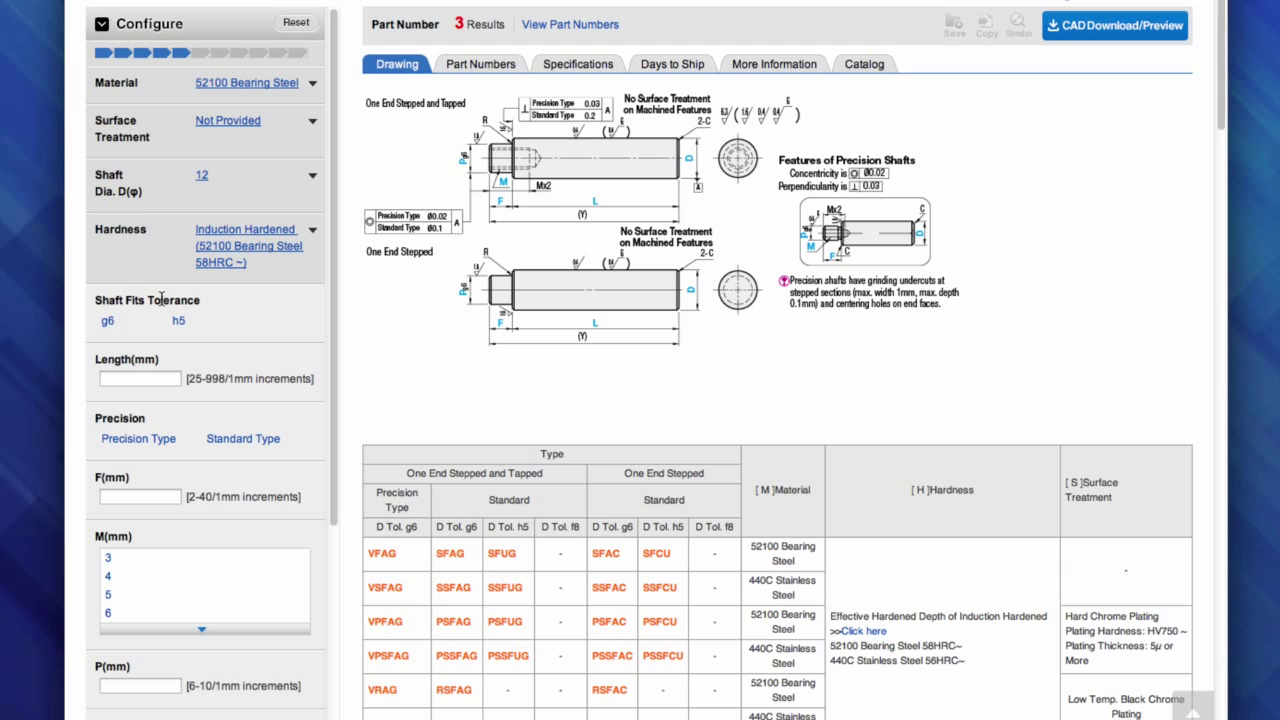
click(108, 322)
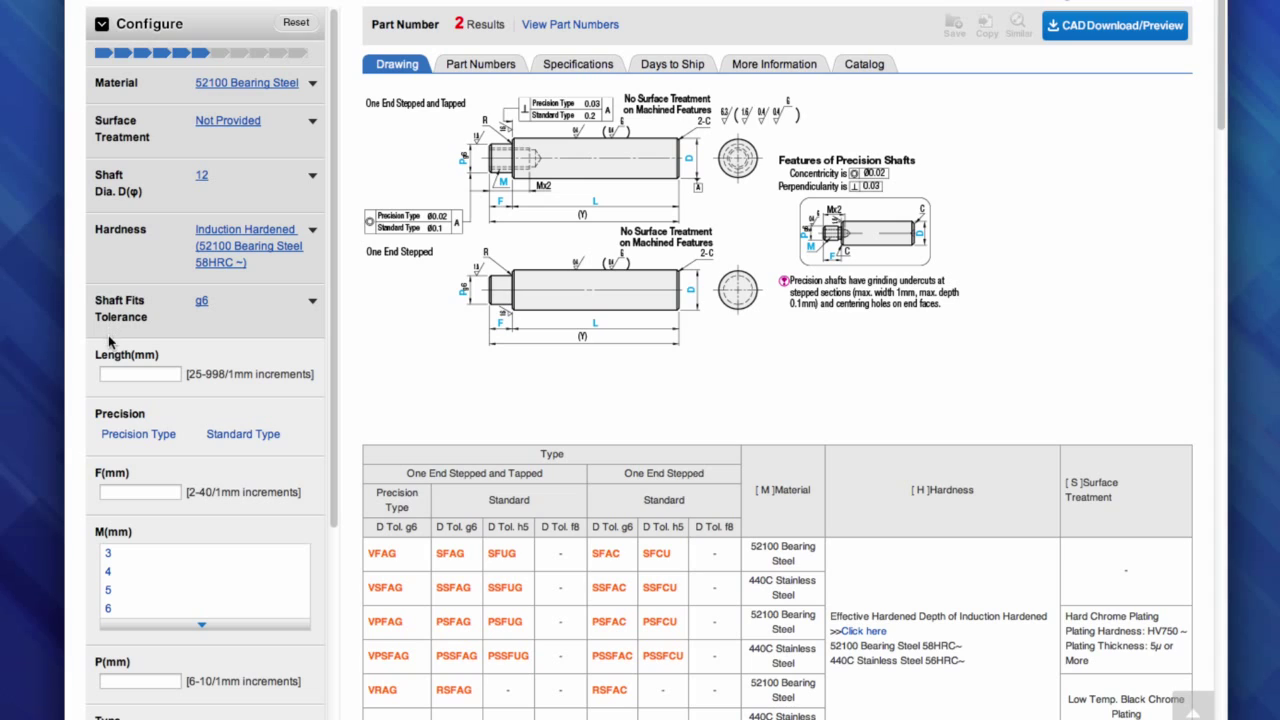
Set shaft length 153 mm, standard precision, F to 20 mm and M thread 6.
click(111, 373)
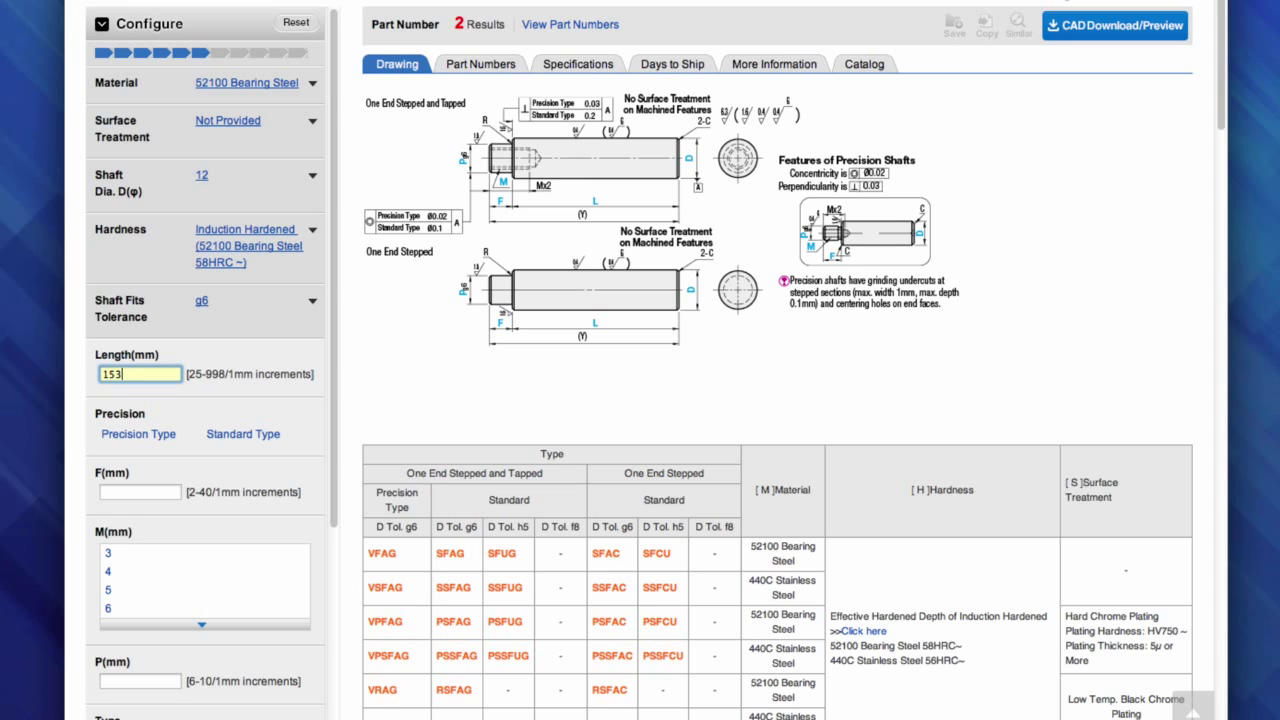
click(128, 404)
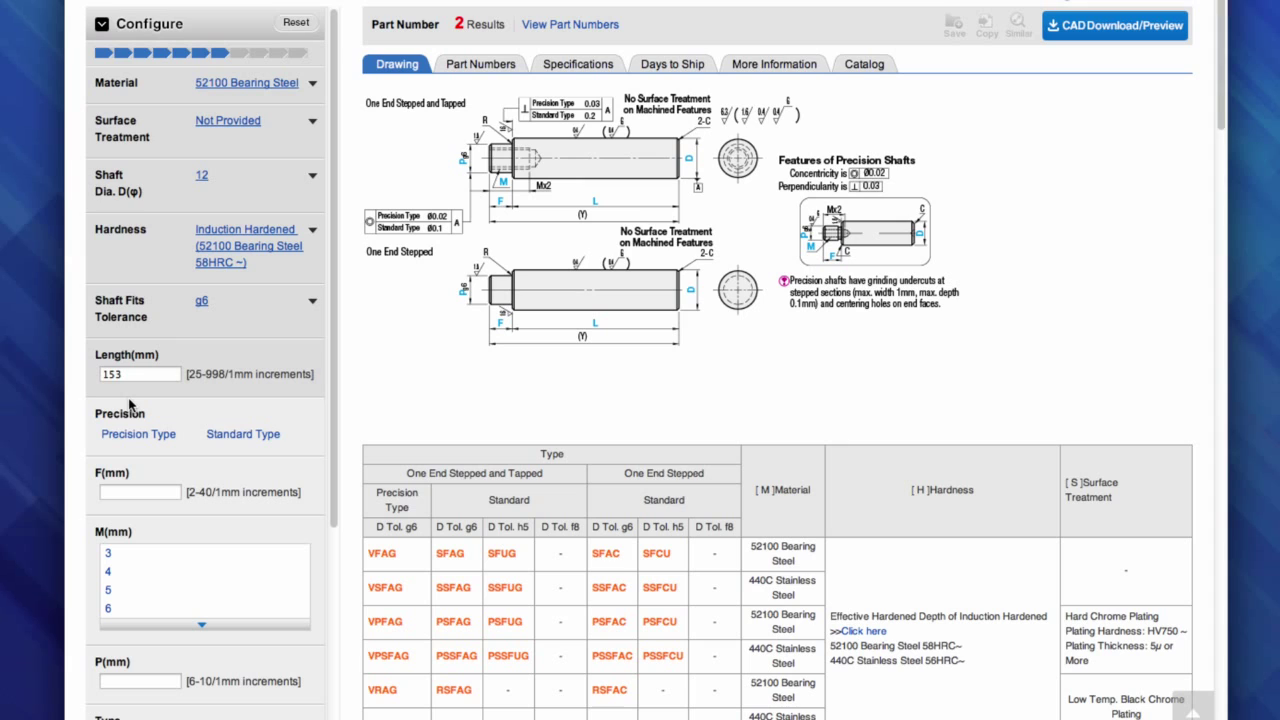
click(232, 438)
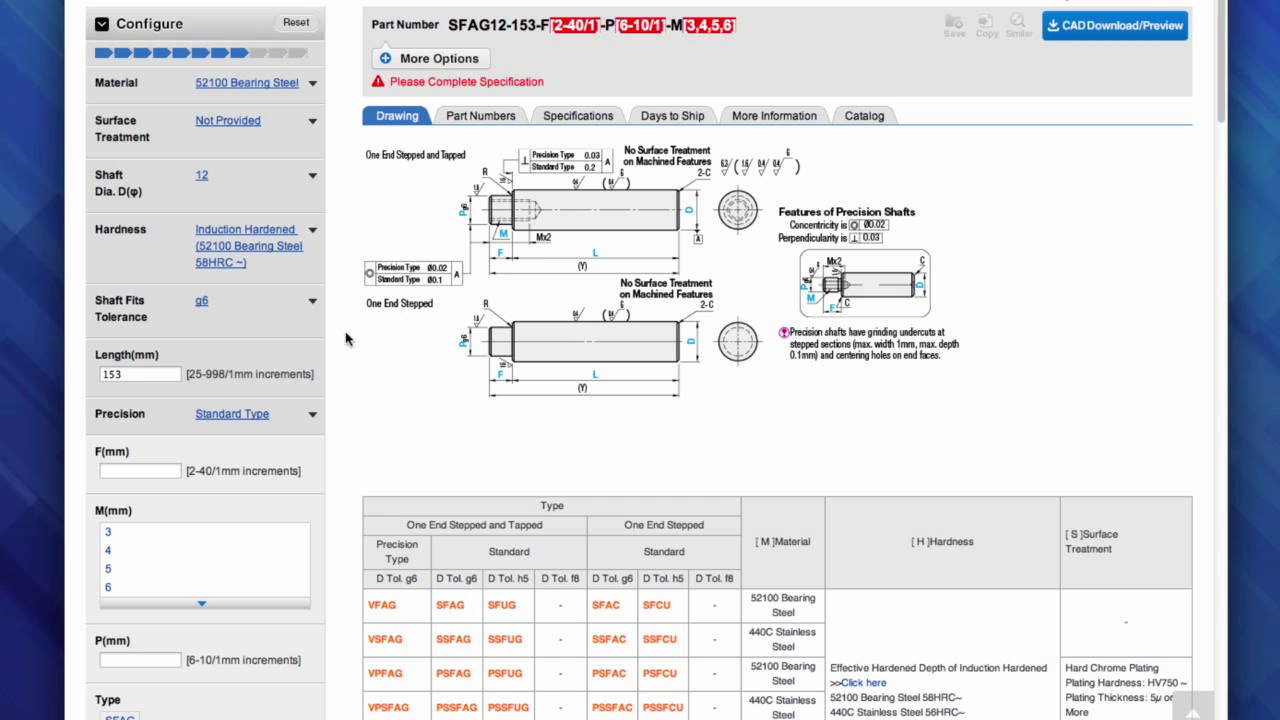
click(126, 472)
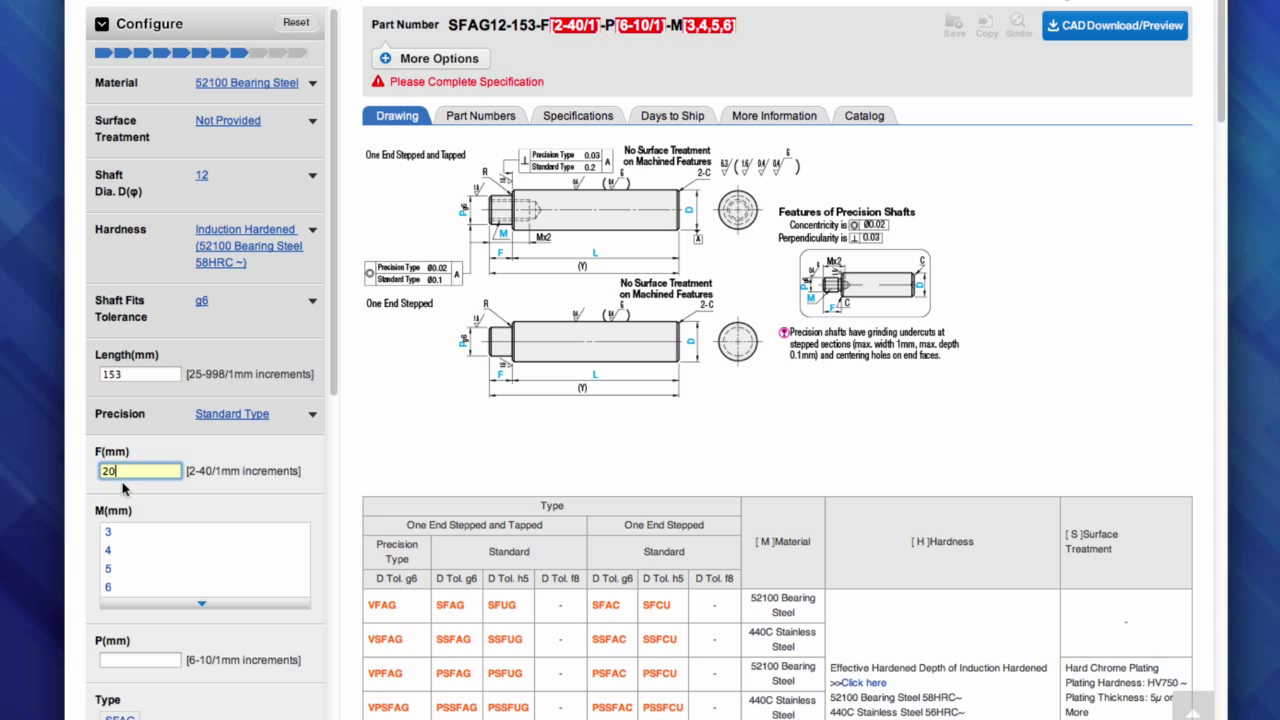
click(126, 587)
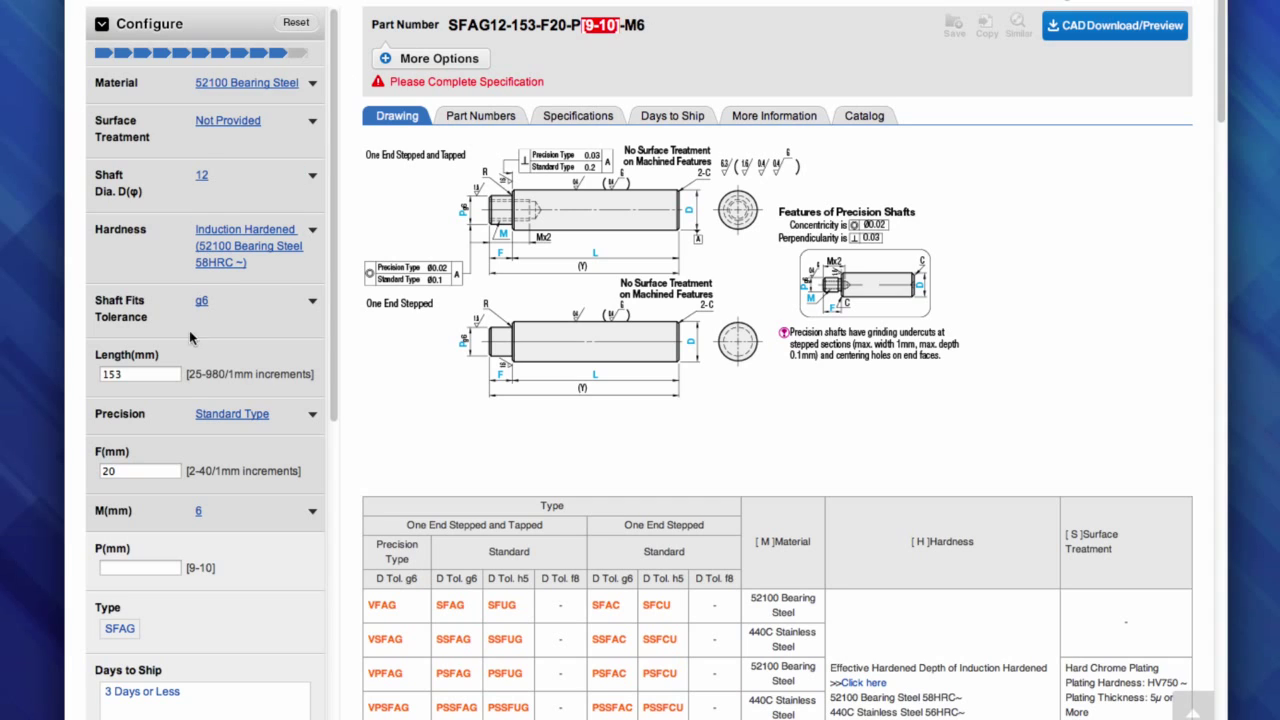
Enter 9 as the P dimension to complete part number SFAG12-153-F20-P9-M6.
click(143, 567)
text(9)
click(183, 608)
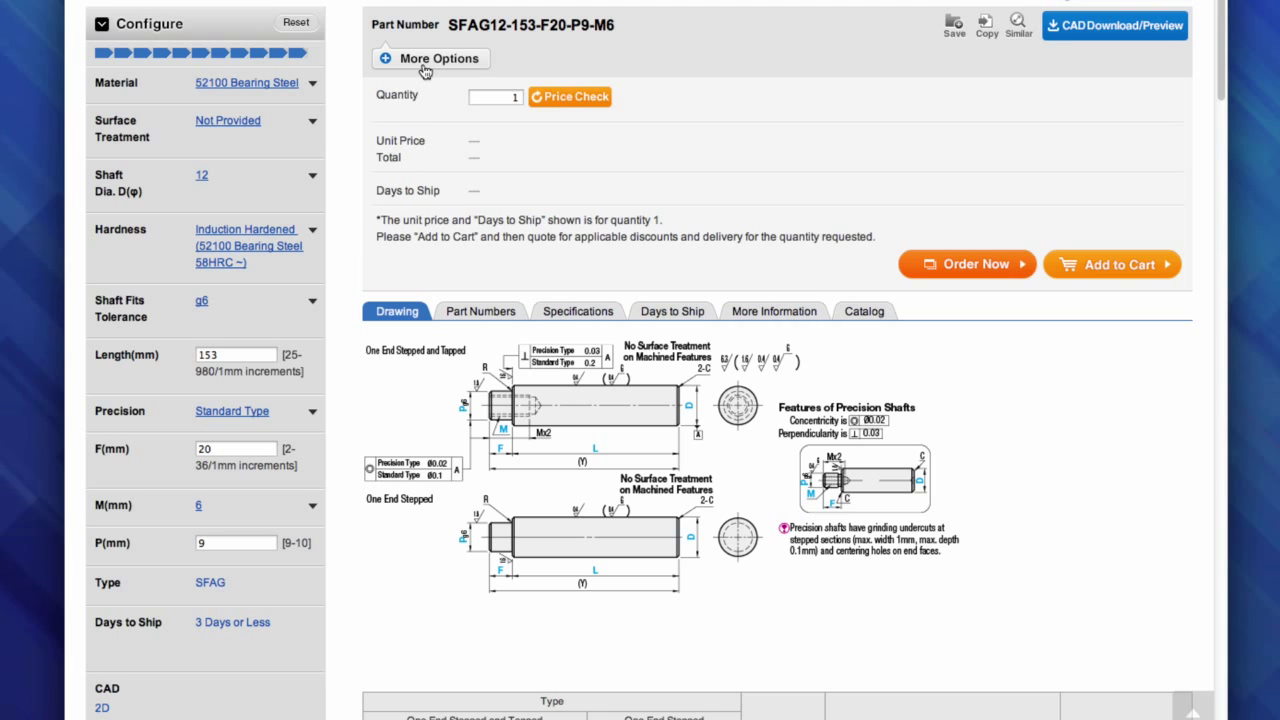
Review the product's Specifications tab tables.
scroll(425, 72, down, 3)
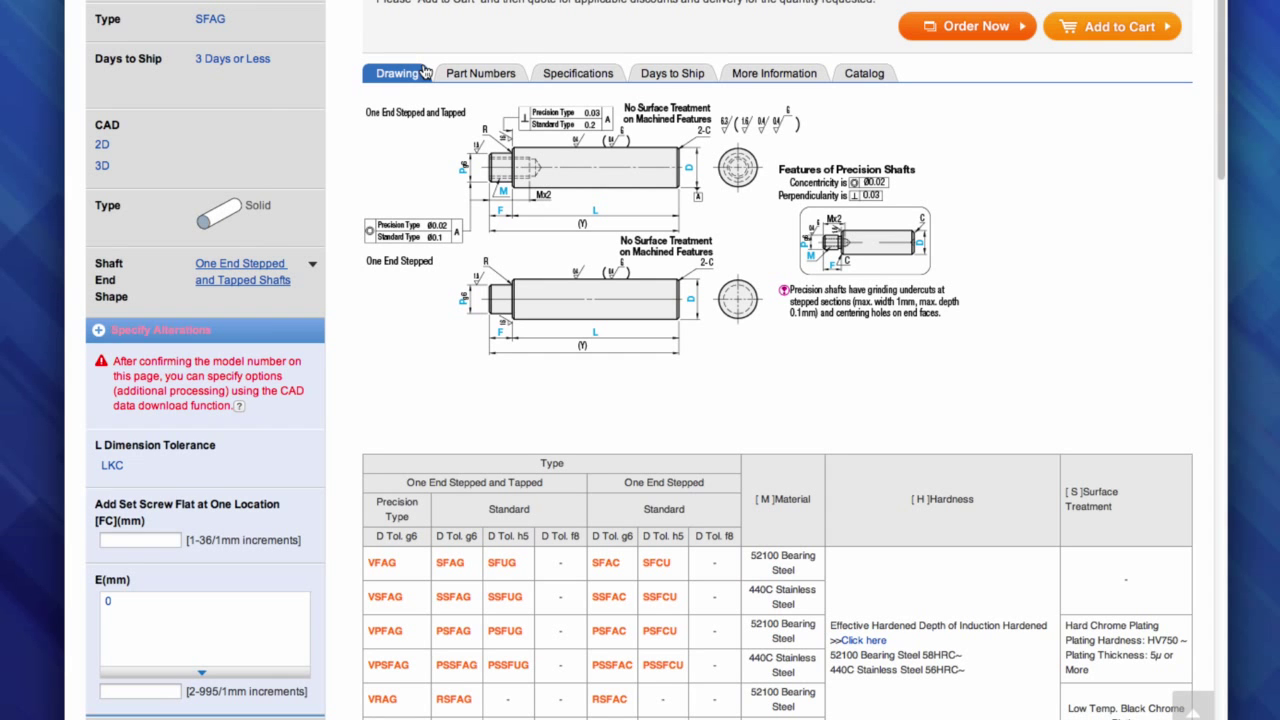
click(548, 78)
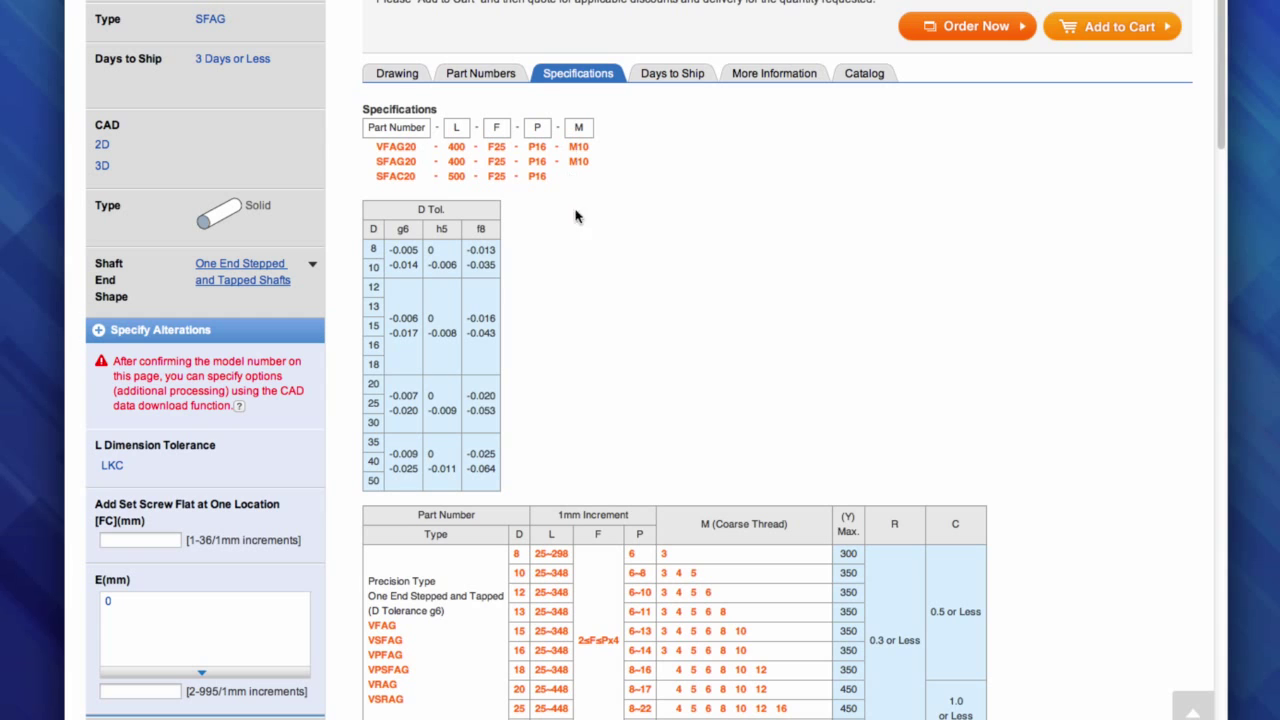
scroll(630, 371, down, 3)
scroll(638, 408, down, 7)
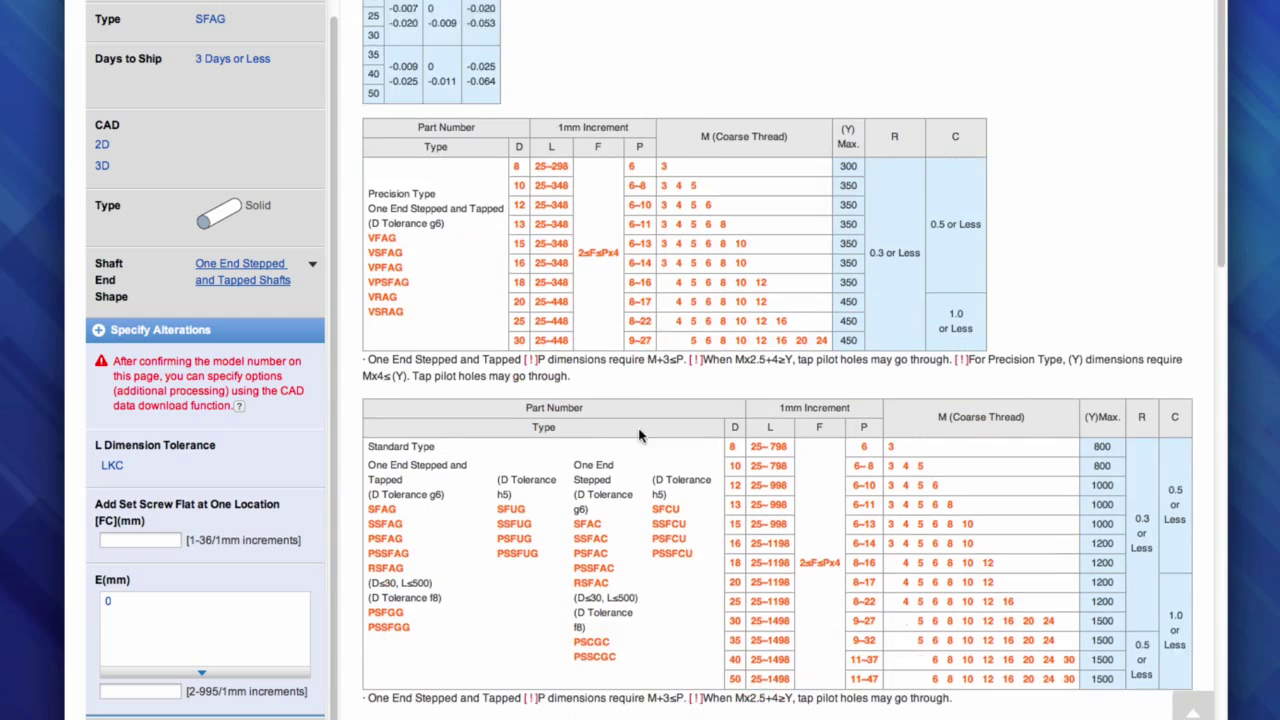
scroll(640, 456, down, 1)
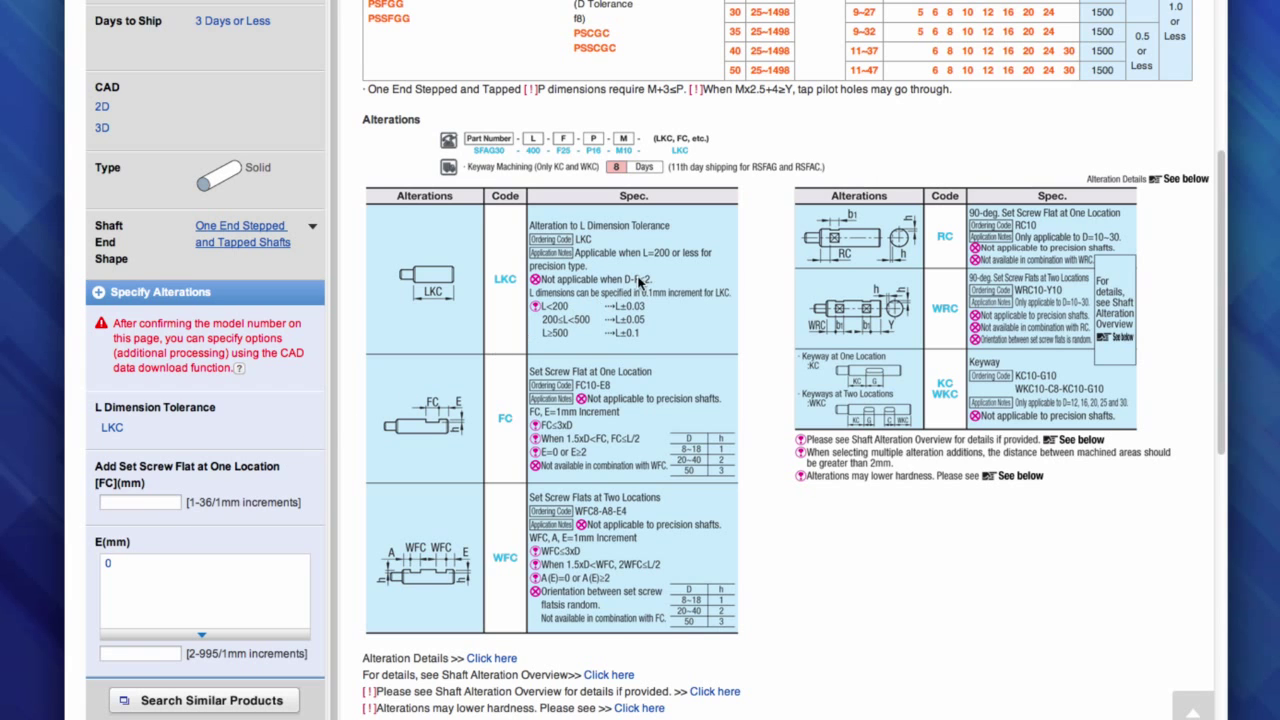
scroll(645, 262, down, 1)
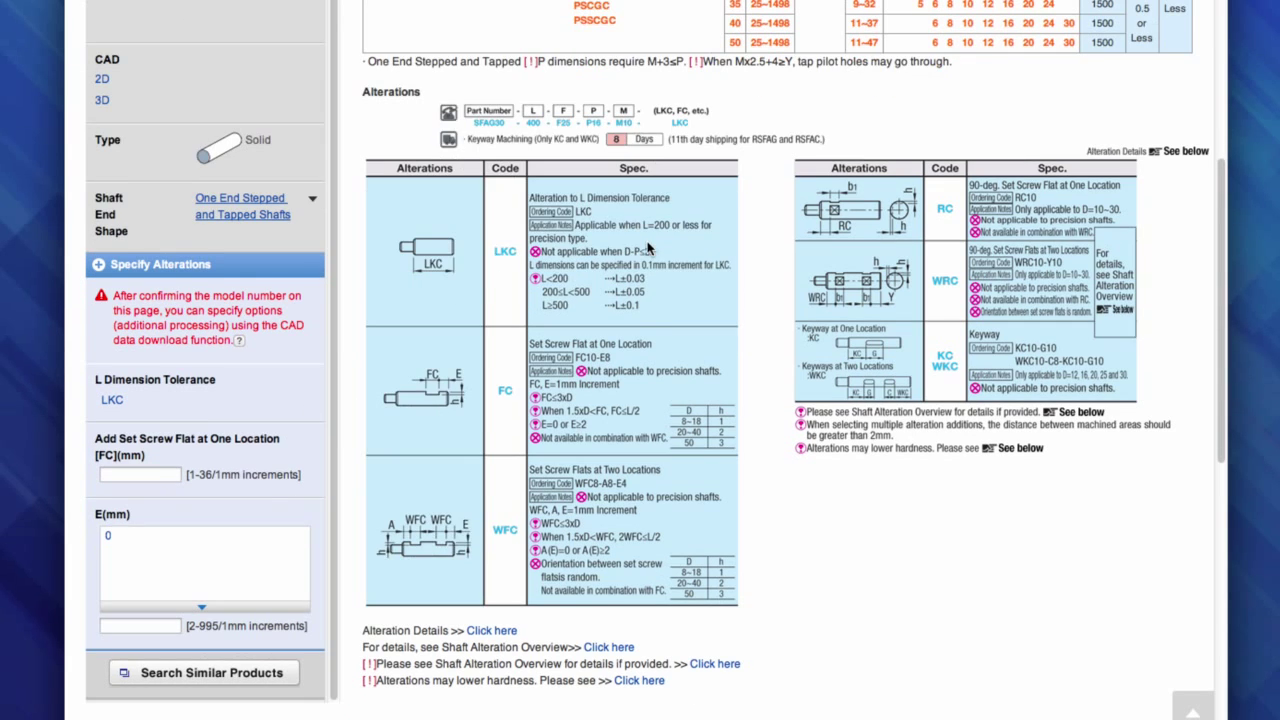
scroll(645, 262, up, 3)
scroll(645, 262, up, 6)
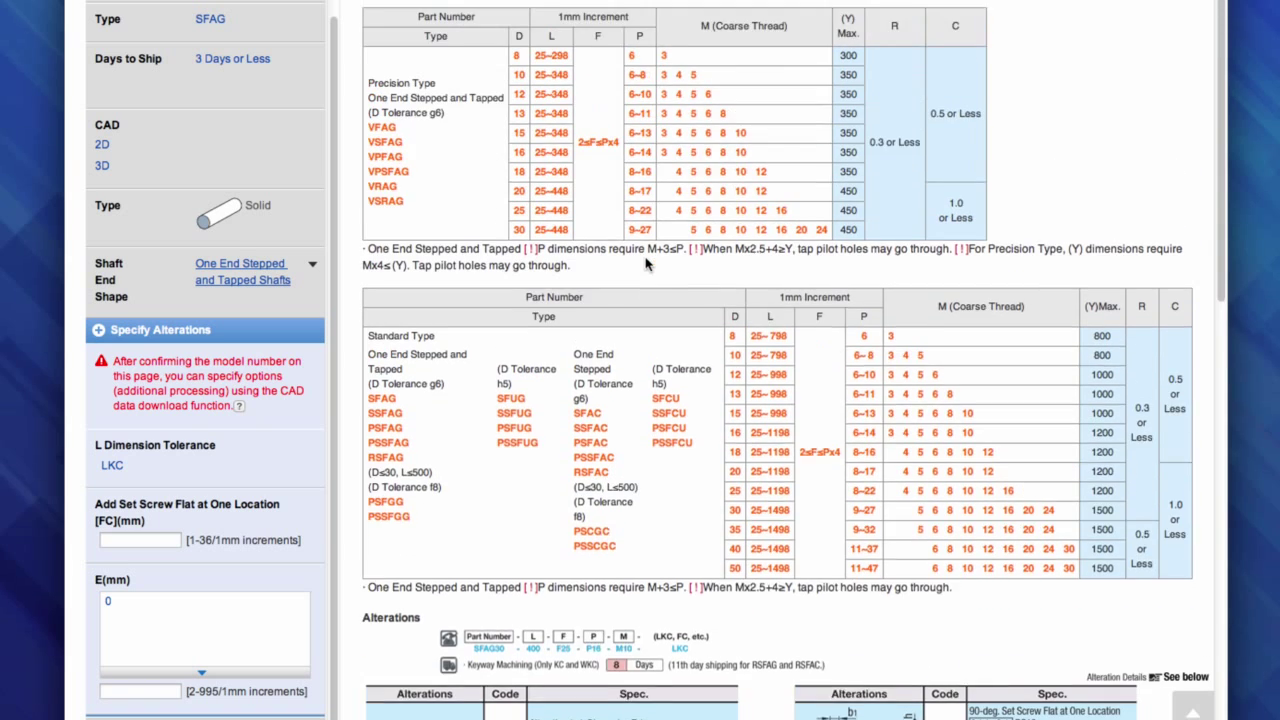
scroll(643, 260, up, 5)
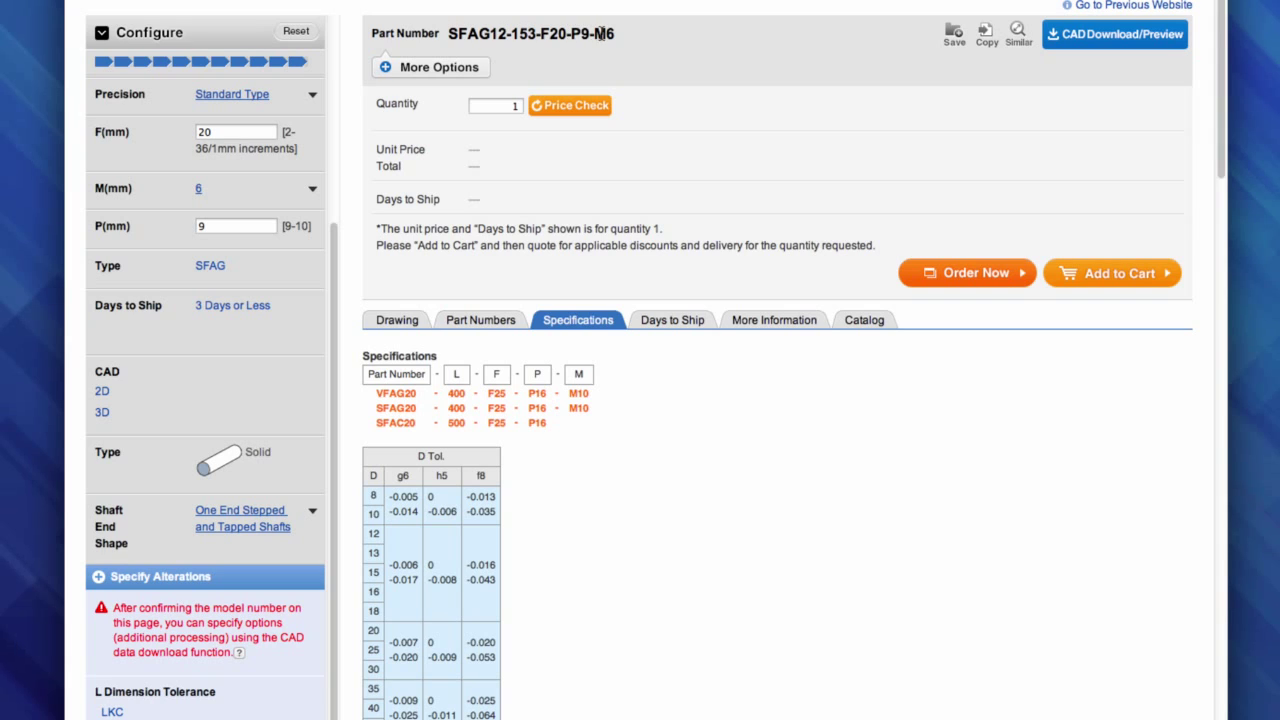
Price-check SFAG12-153-F20-P9-M6 ($28.02, 3 days to ship) and view express delivery details.
click(584, 111)
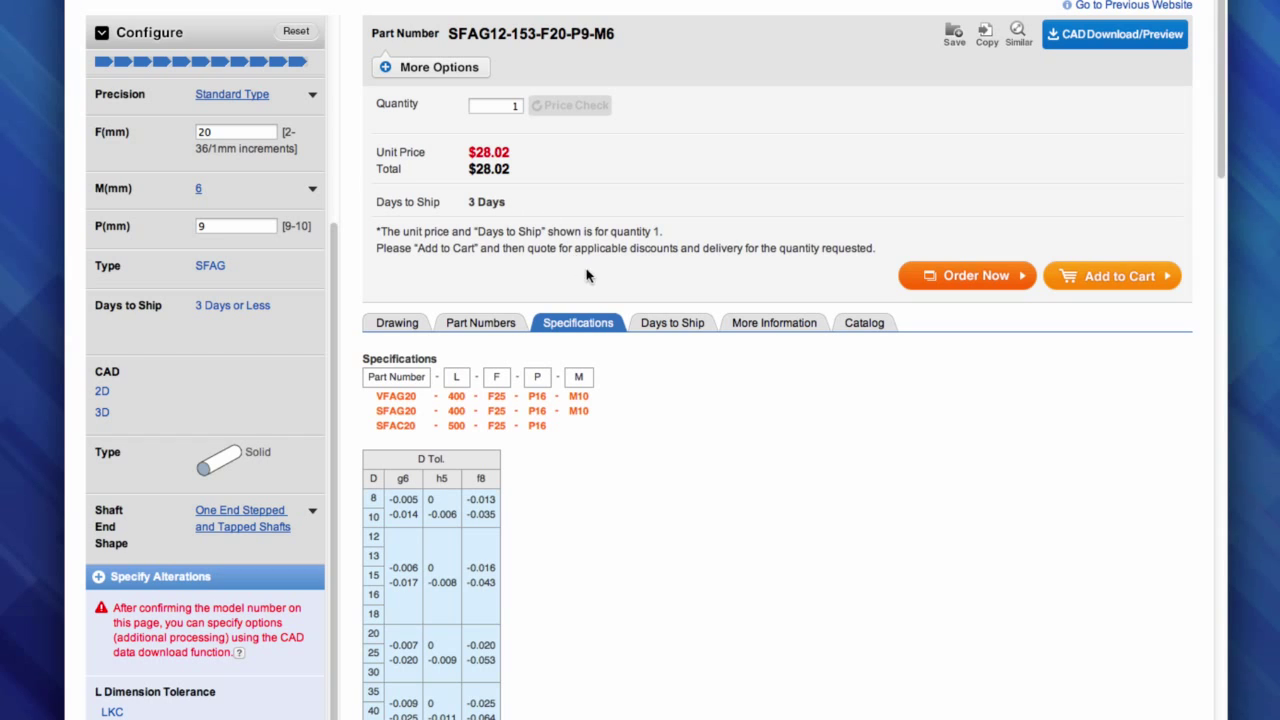
click(669, 327)
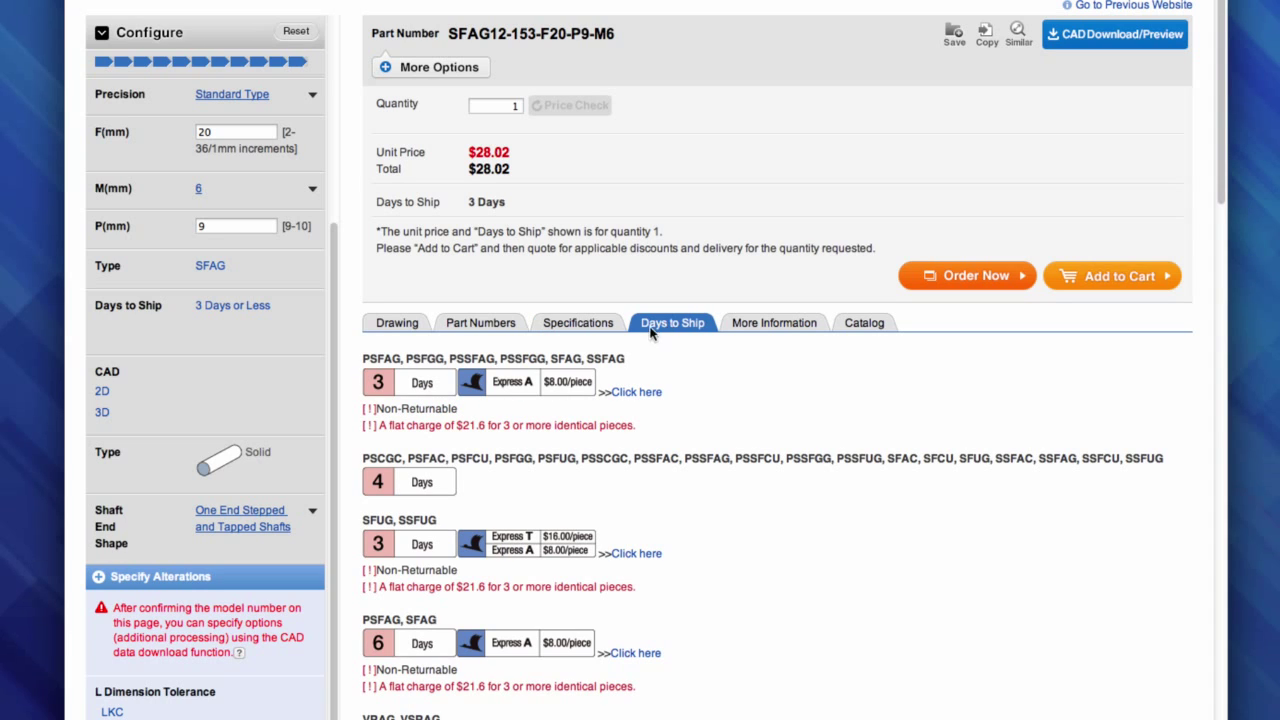
click(631, 400)
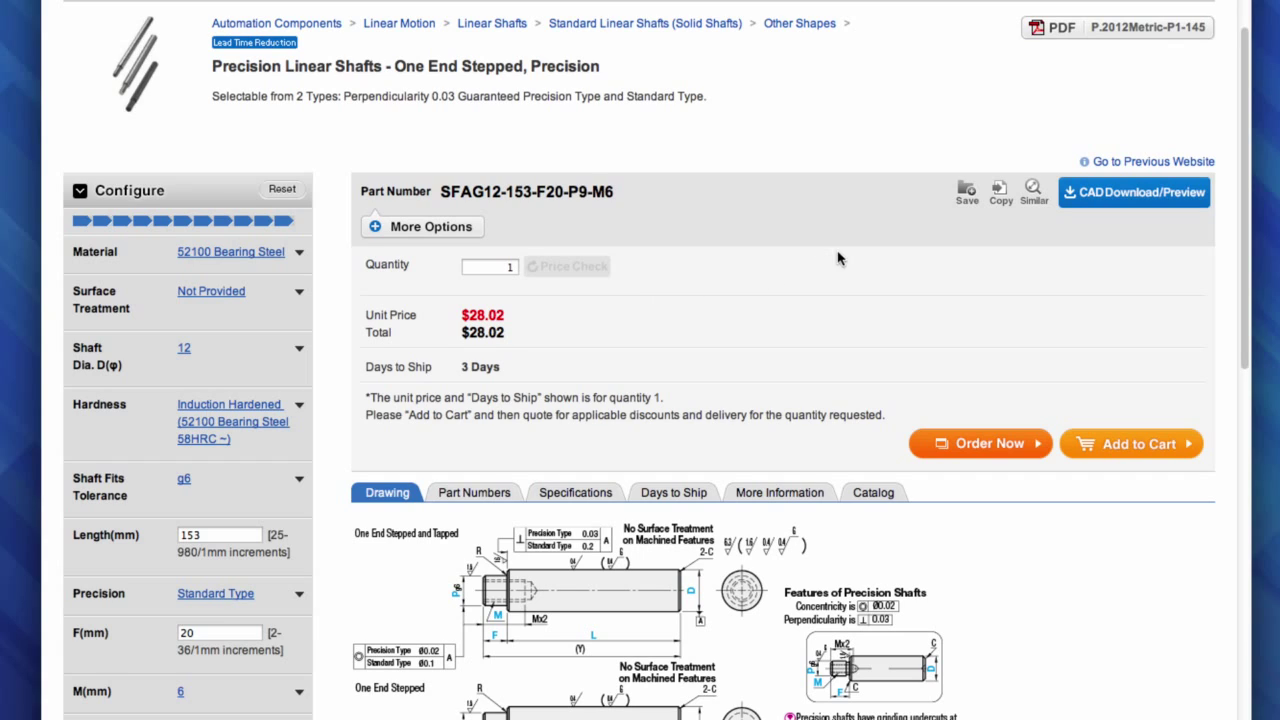
Launch the 3D CAD configurator, preview the shaft in 3D, and list CAD download file formats.
click(1079, 196)
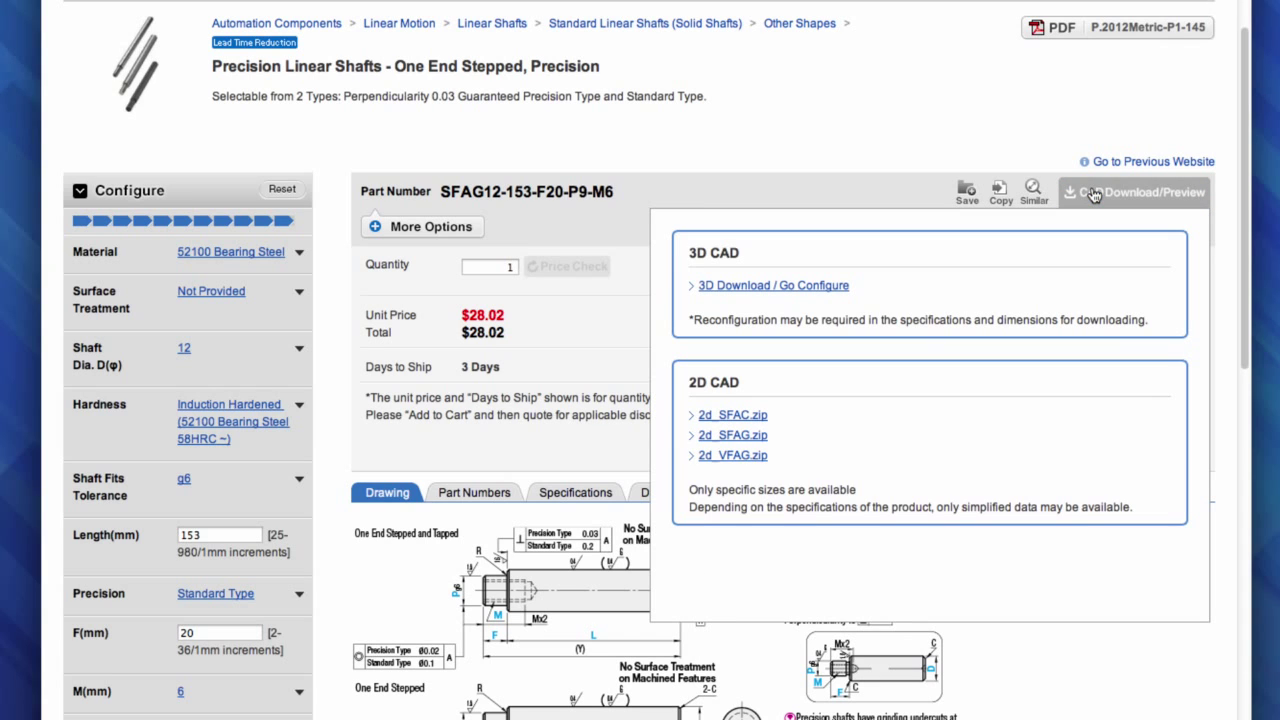
click(823, 291)
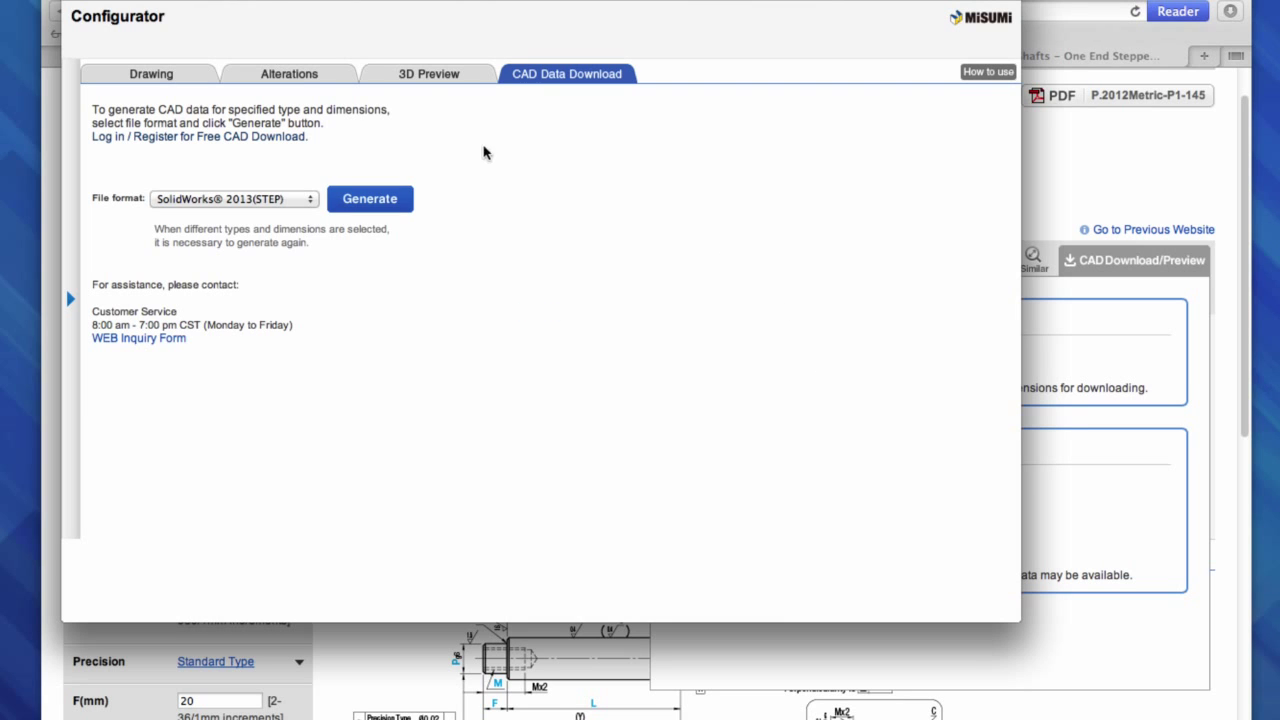
click(427, 85)
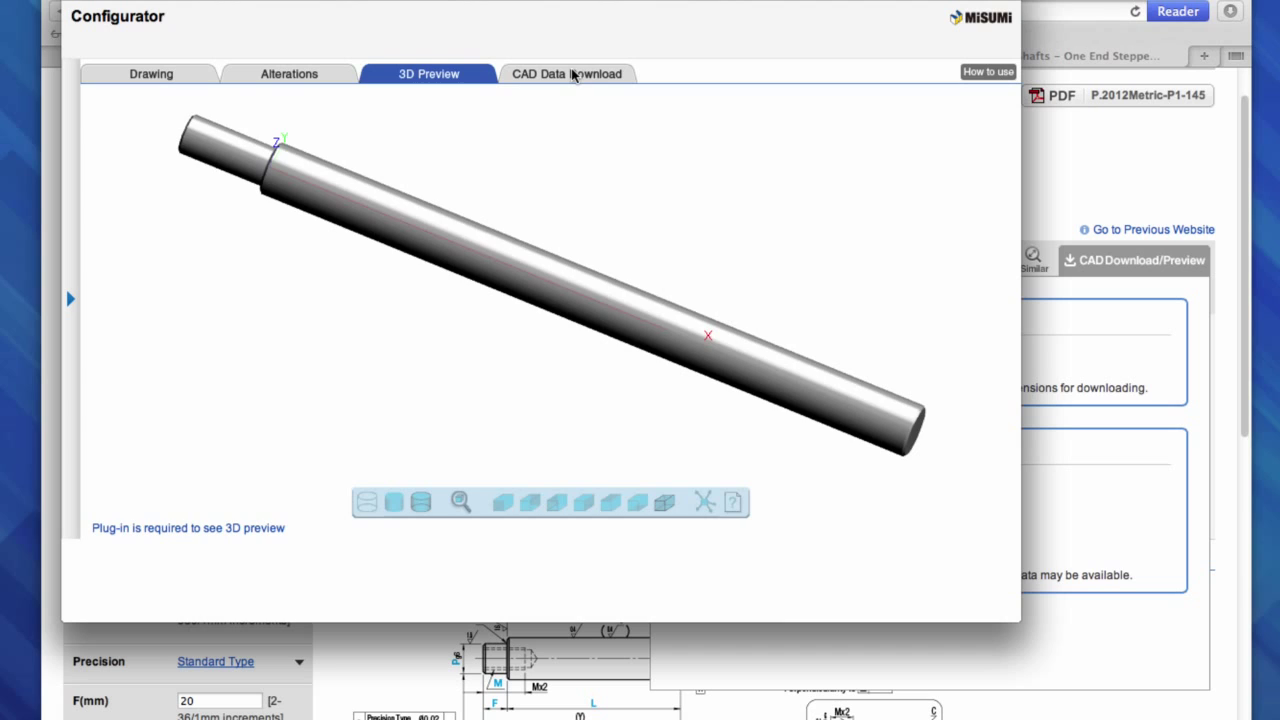
click(574, 76)
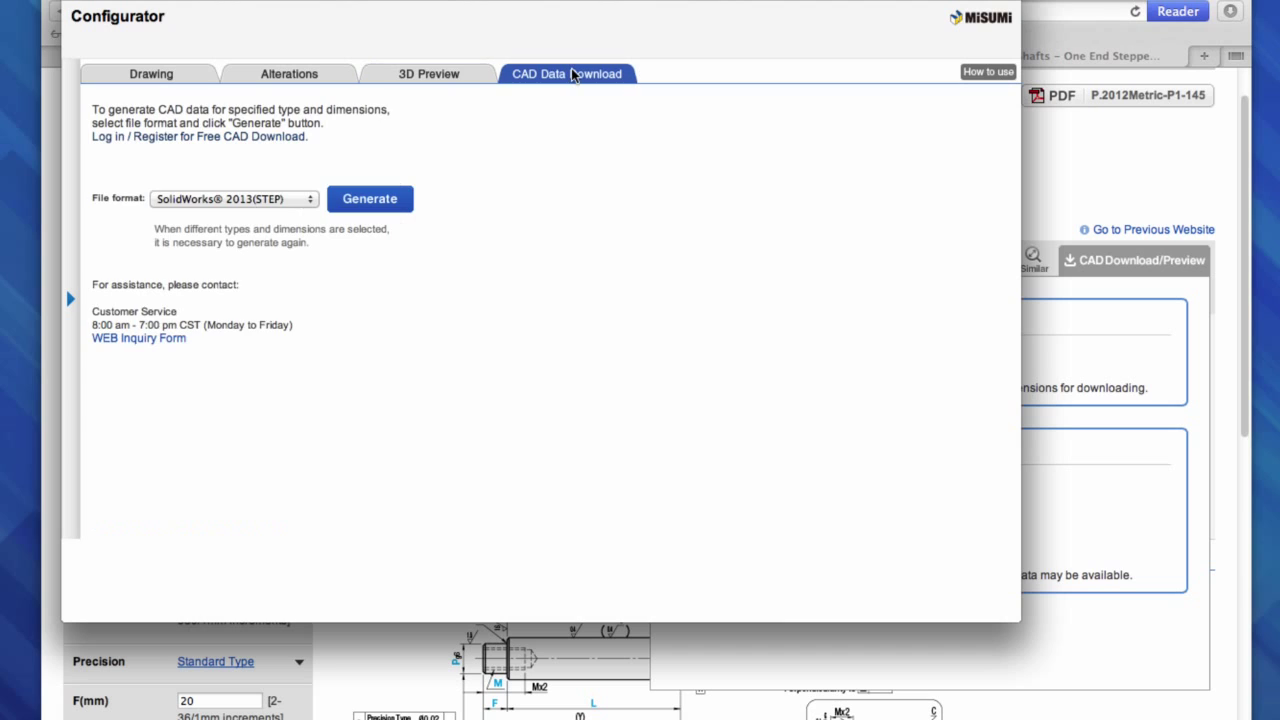
click(311, 200)
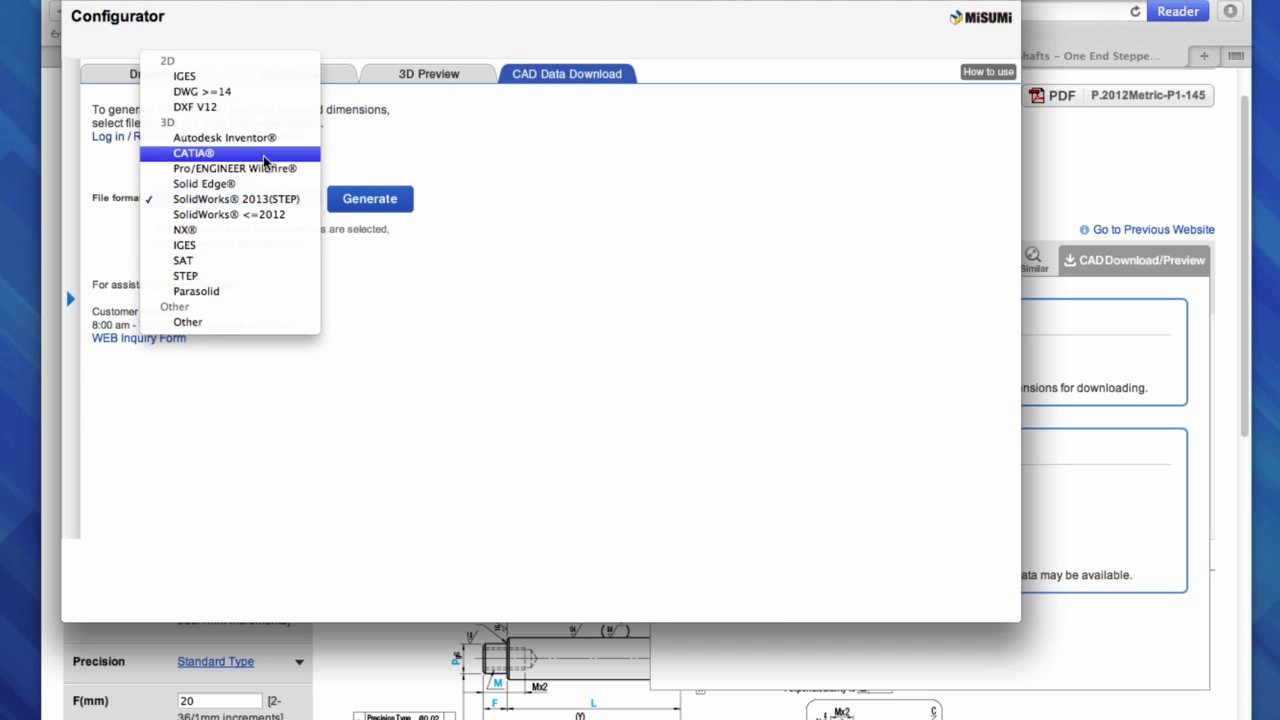